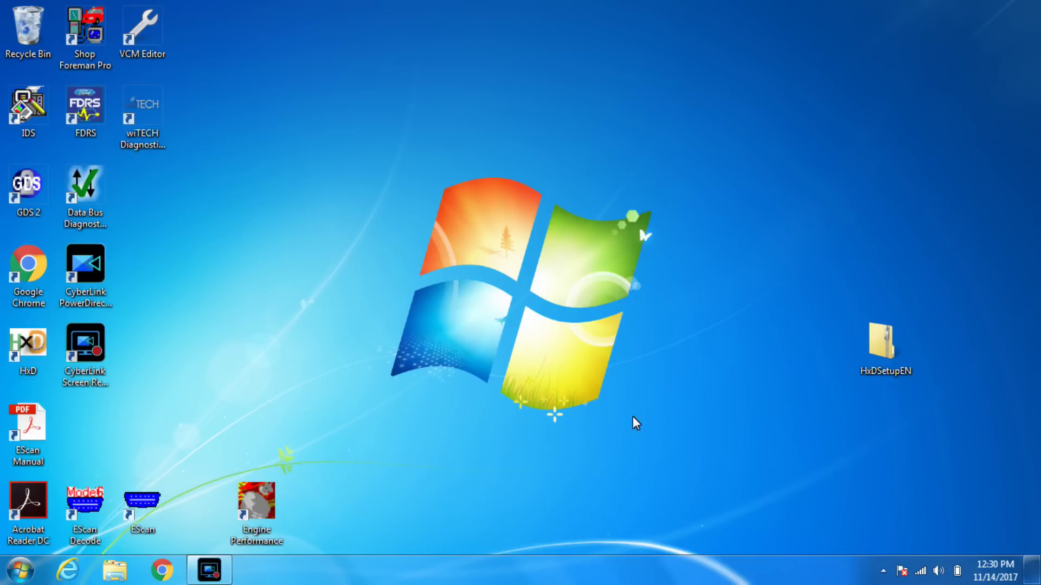
Open acdelcotds.com in Internet Explorer and log in to the Technical Delivery System with the prefilled account credentials
left_click(71, 570)
left_click(212, 30)
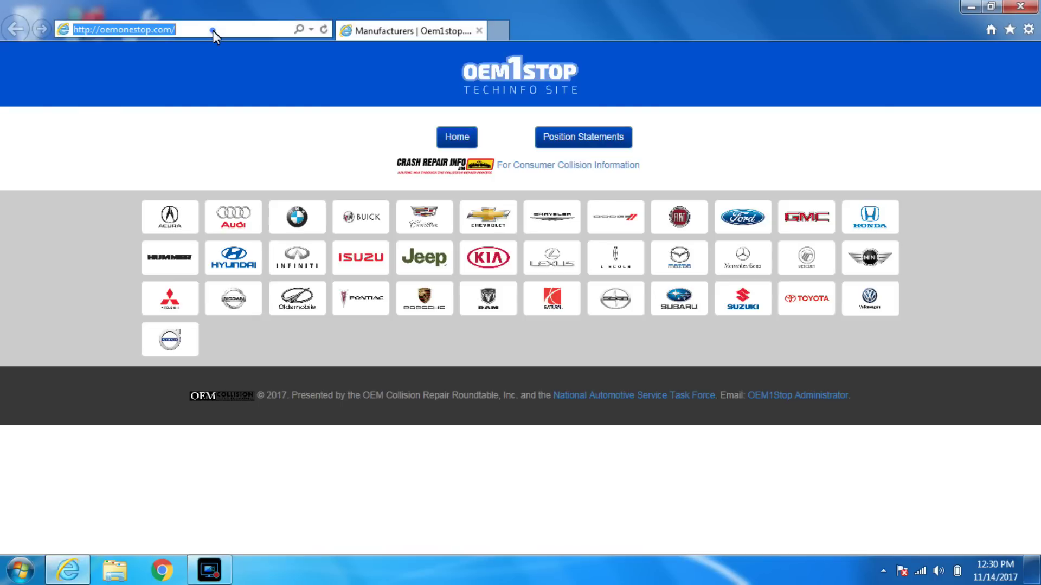
type("acdelcotds")
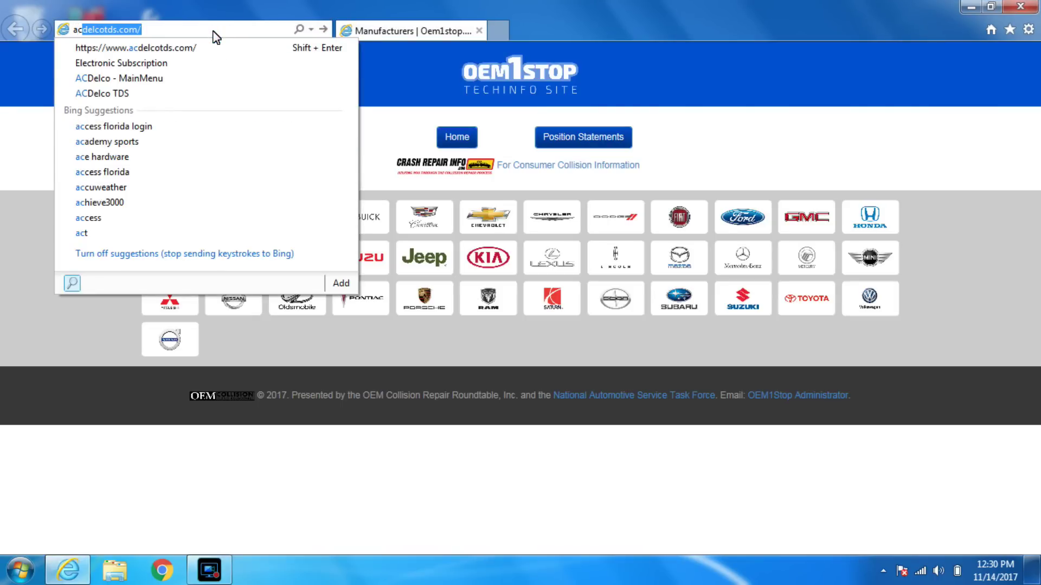
key("Return")
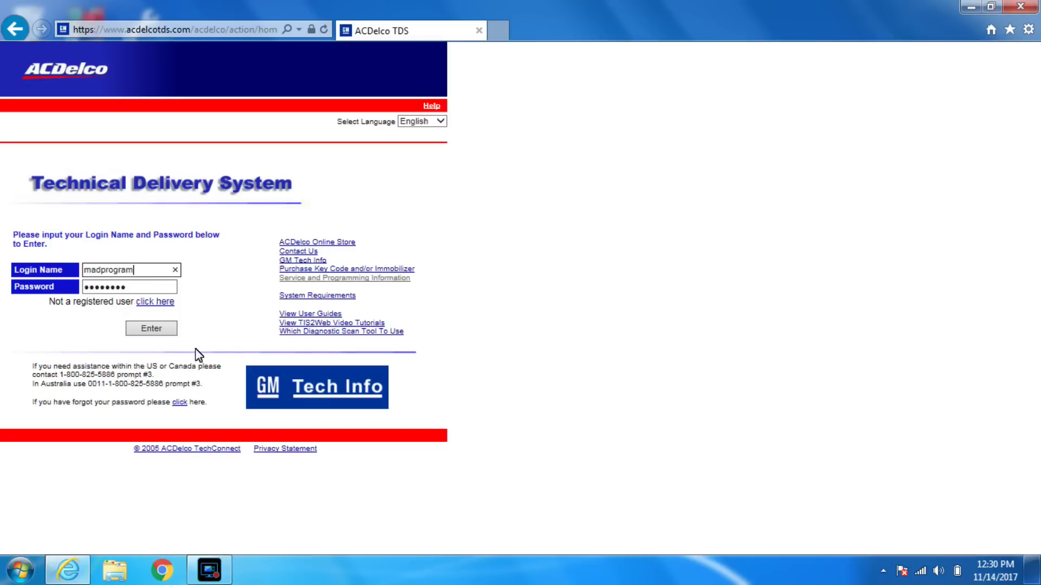
left_click(153, 331)
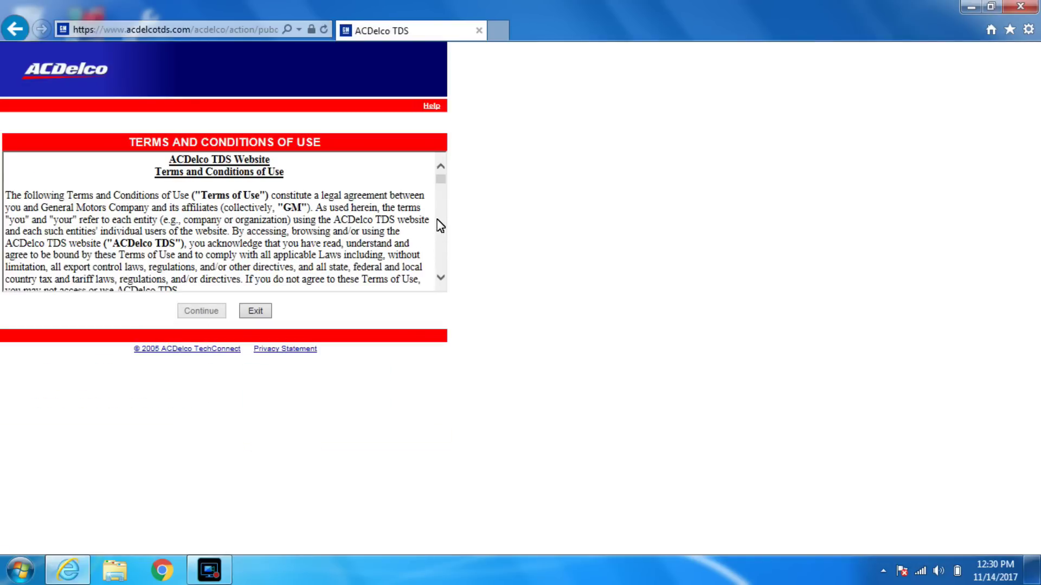
Accept the ACDelco TDS website terms and conditions of use and continue to the main menu
left_click_drag(440, 184, 453, 288)
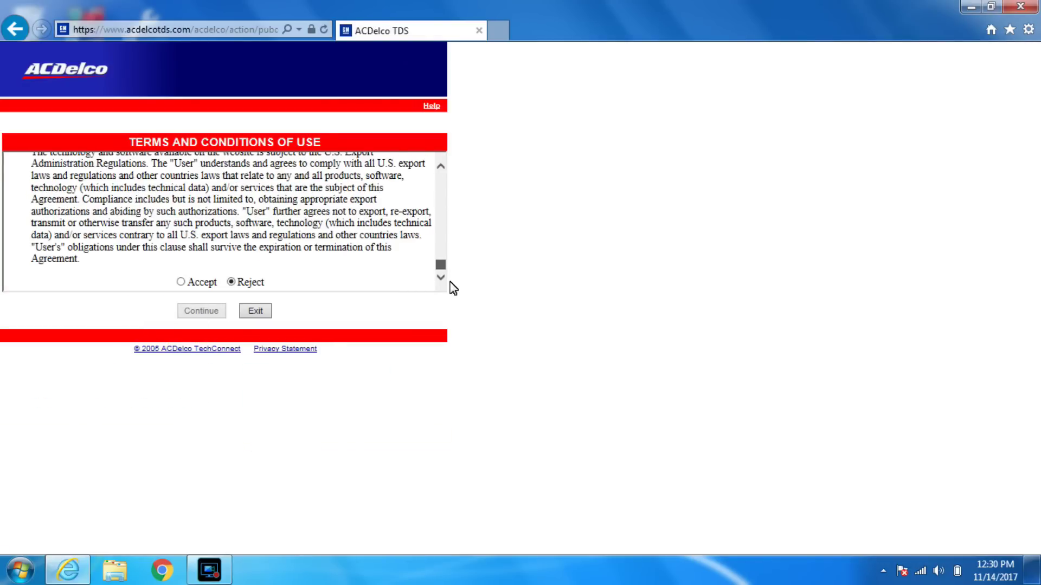
left_click(184, 282)
left_click(200, 312)
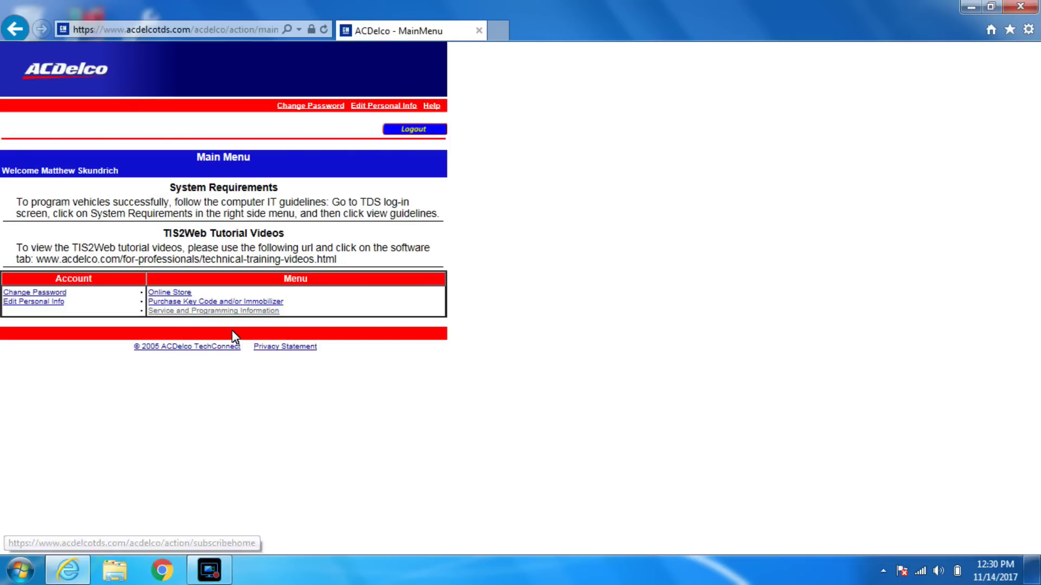
Access the Service Programming subscription from Service and Programming Information, dismissing the unread news notice and the CCleaner alert
left_click(203, 311)
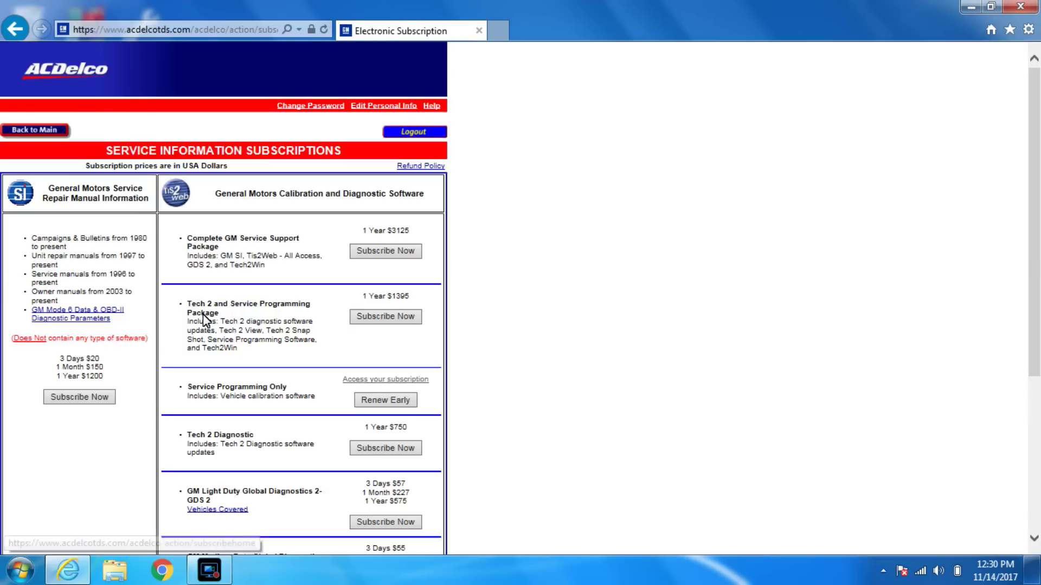
scroll(249, 315, "down", 3)
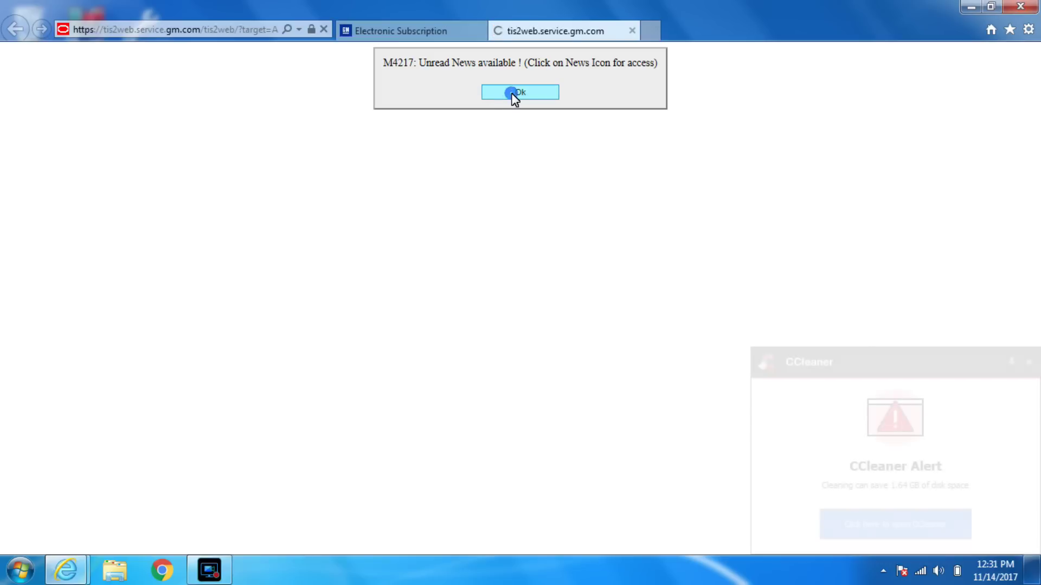
left_click(512, 94)
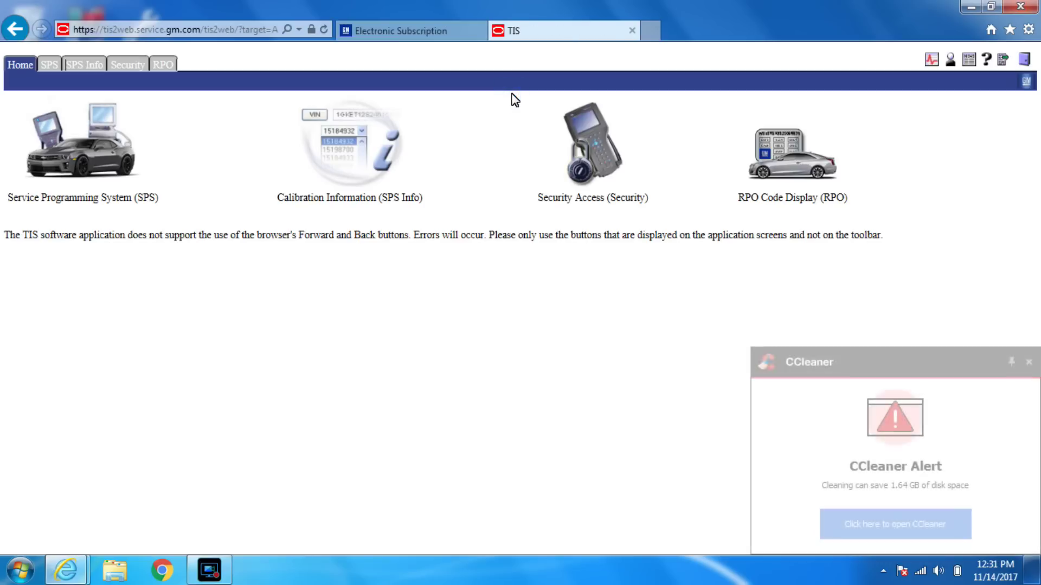
left_click(1028, 362)
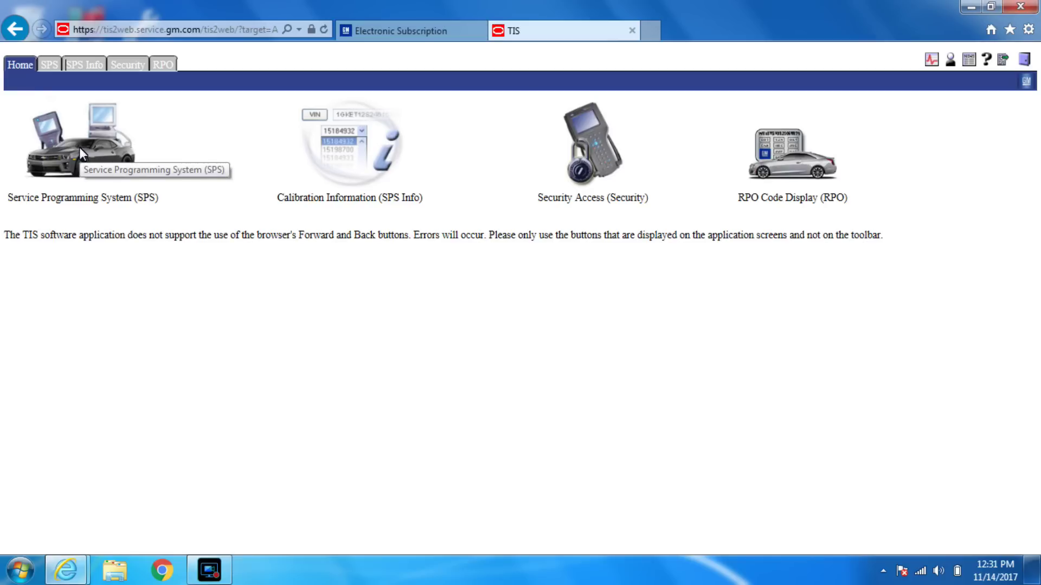
Launch the Service Programming System, allow its Java application to run without asking again, and skip the MDI software installation
left_click(79, 147)
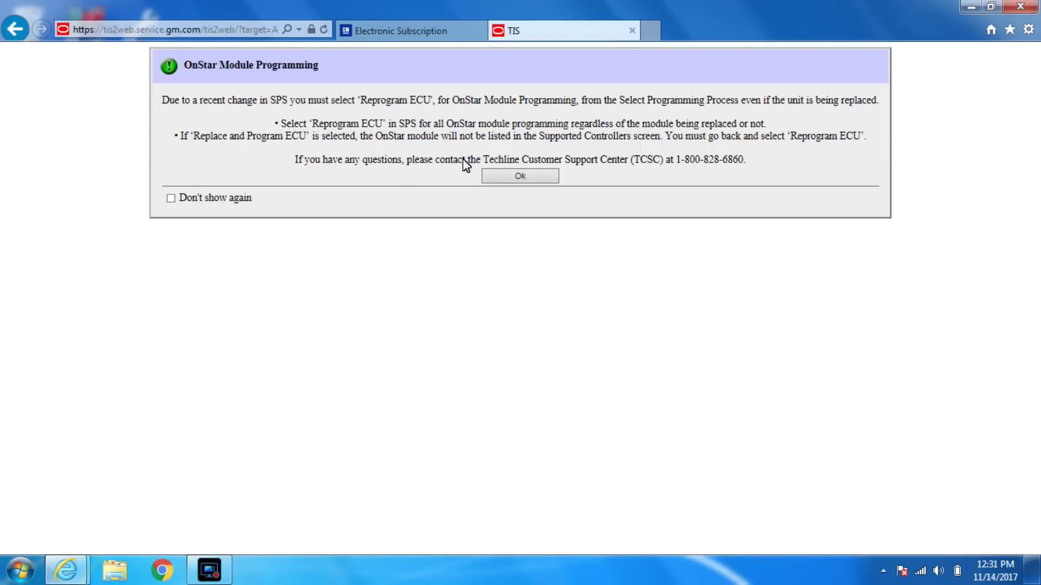
left_click(513, 177)
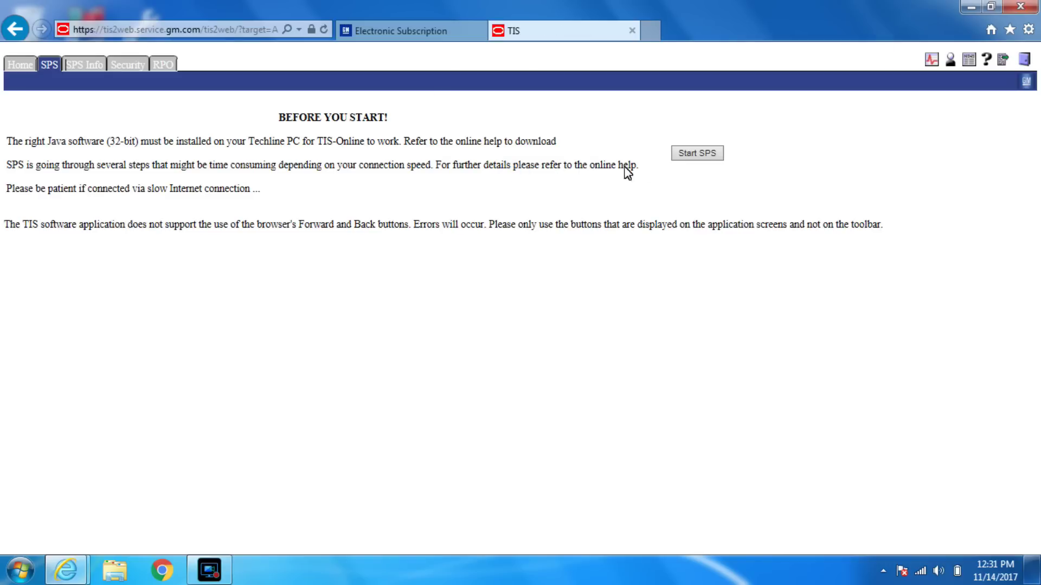
left_click(687, 158)
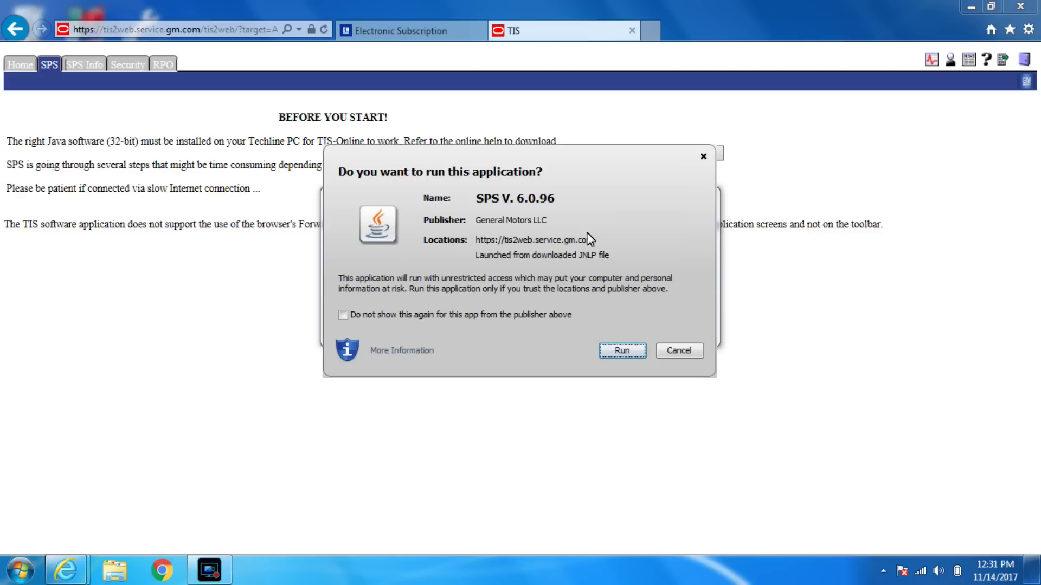
left_click(530, 316)
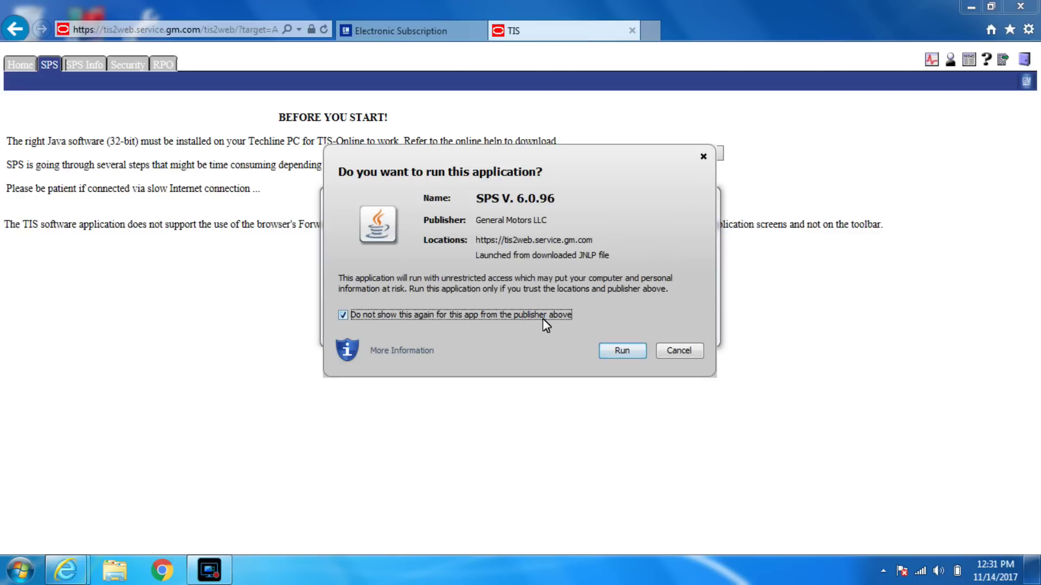
left_click(615, 357)
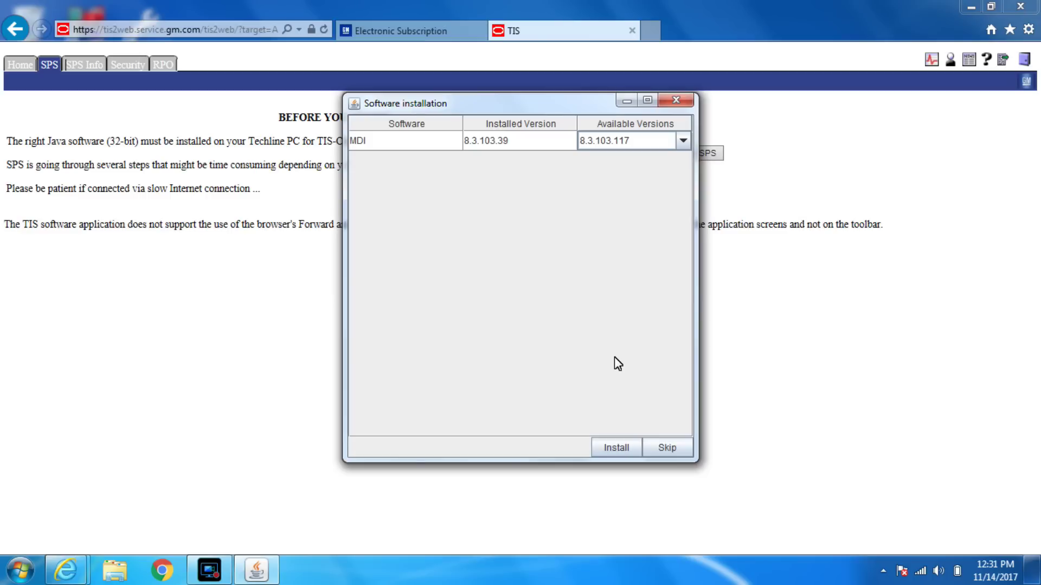
left_click(679, 449)
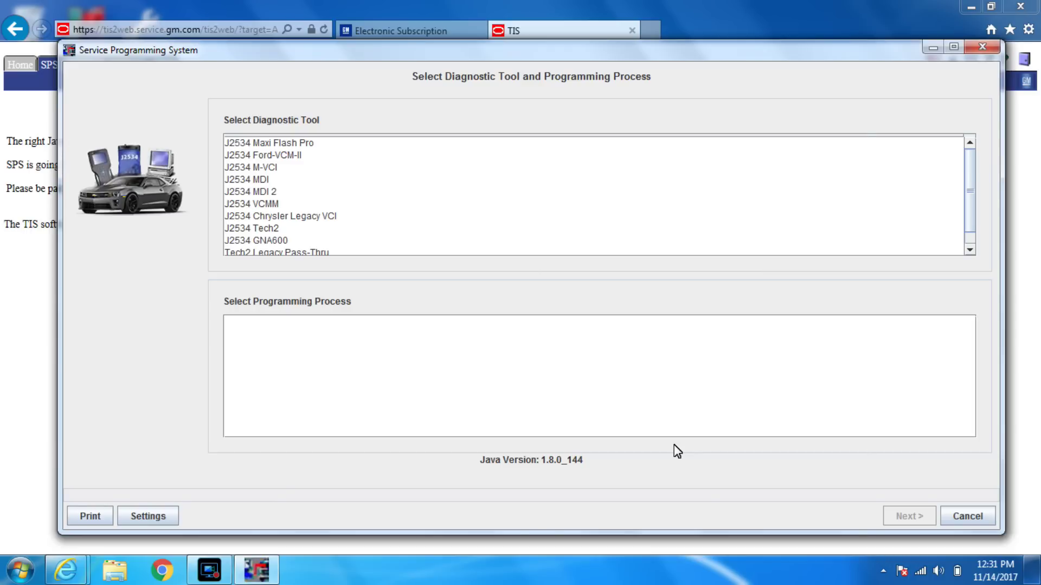
Select the J2534 Maxi Flash Pro tool with the Replace and Program ECU process and proceed past the device connection instructions
left_click(287, 142)
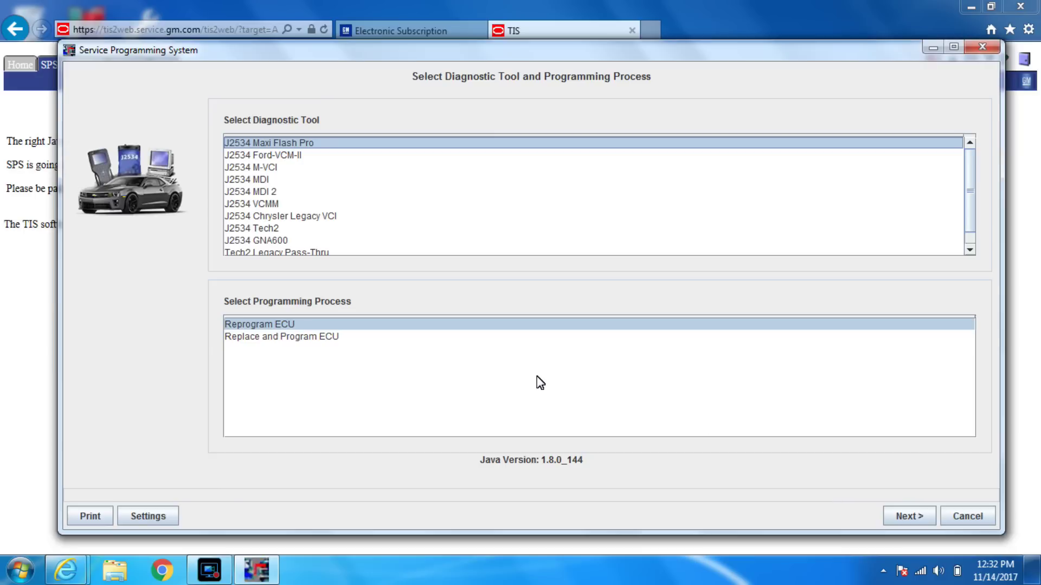
left_click(345, 339)
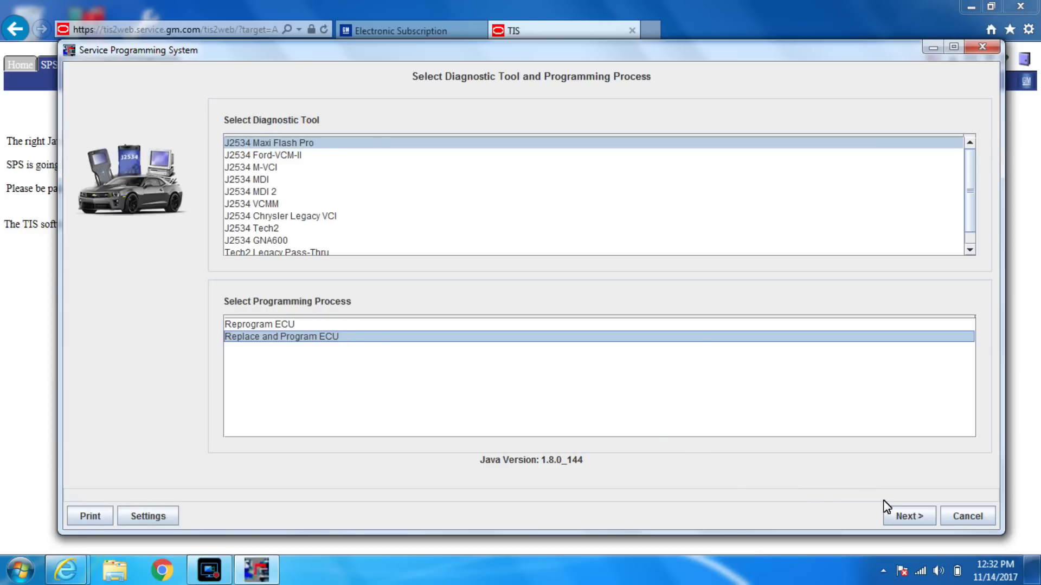
left_click(895, 517)
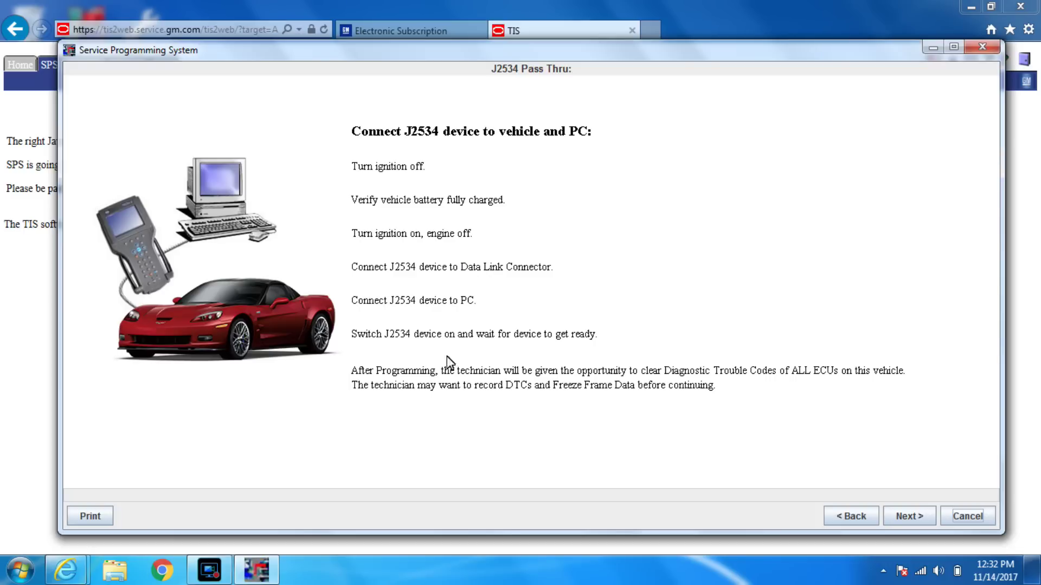
left_click(900, 521)
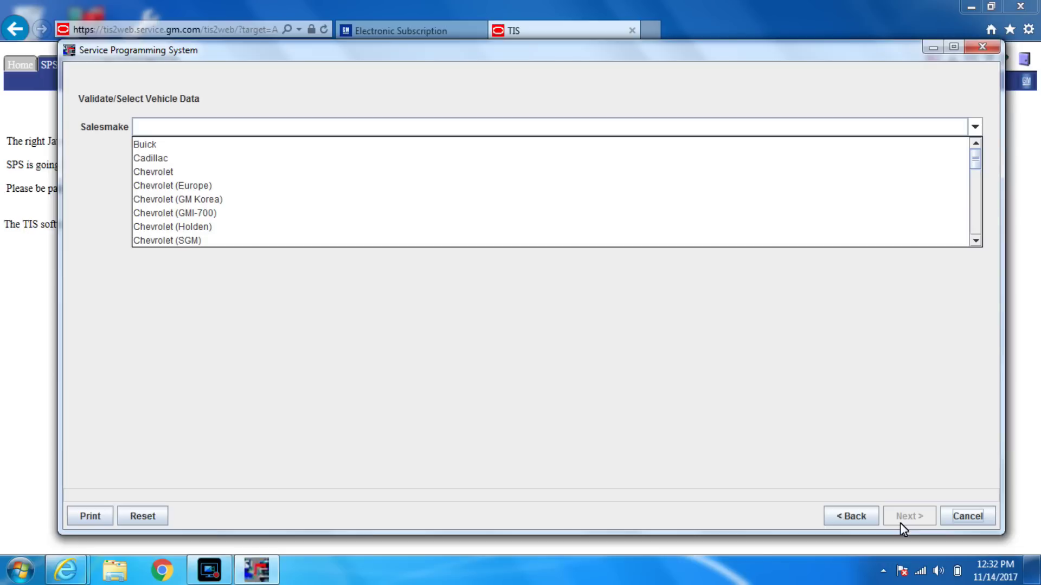
Set the vehicle data to GMC, model year 2008, type LD Trk, MPV, Incomplete, and car line Acadia
left_click(603, 345)
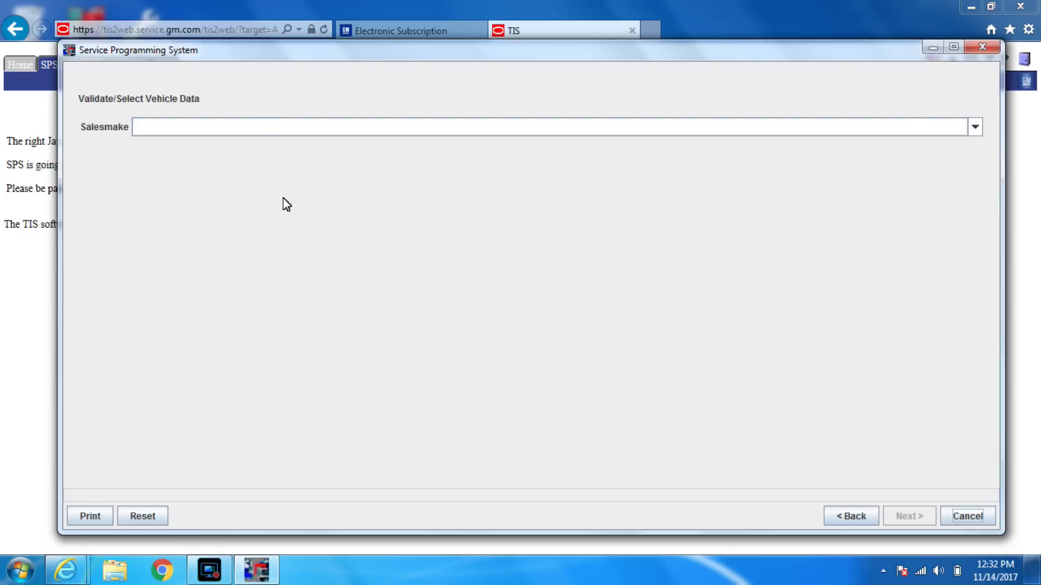
left_click(501, 133)
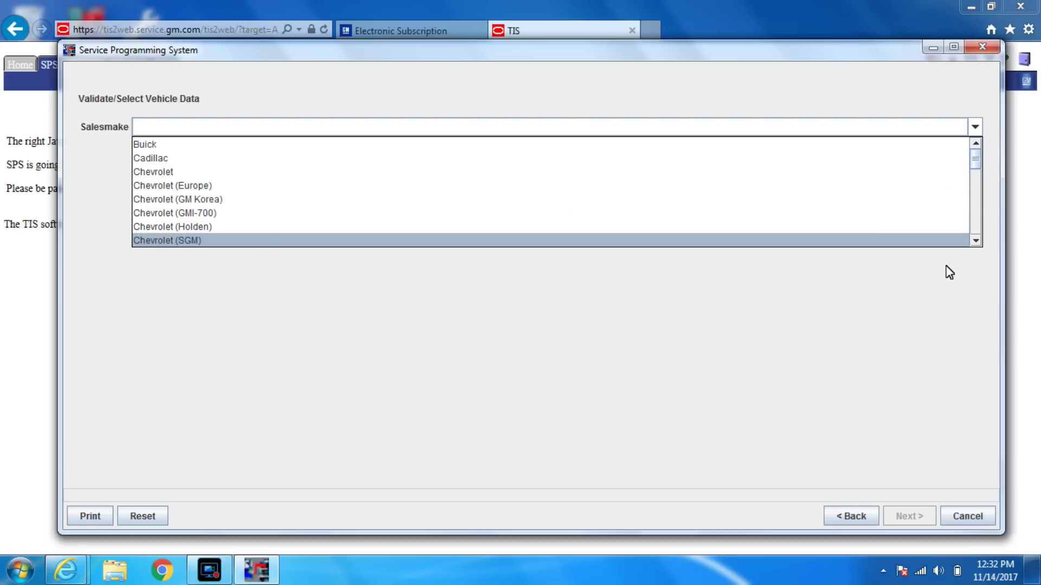
left_click(978, 241)
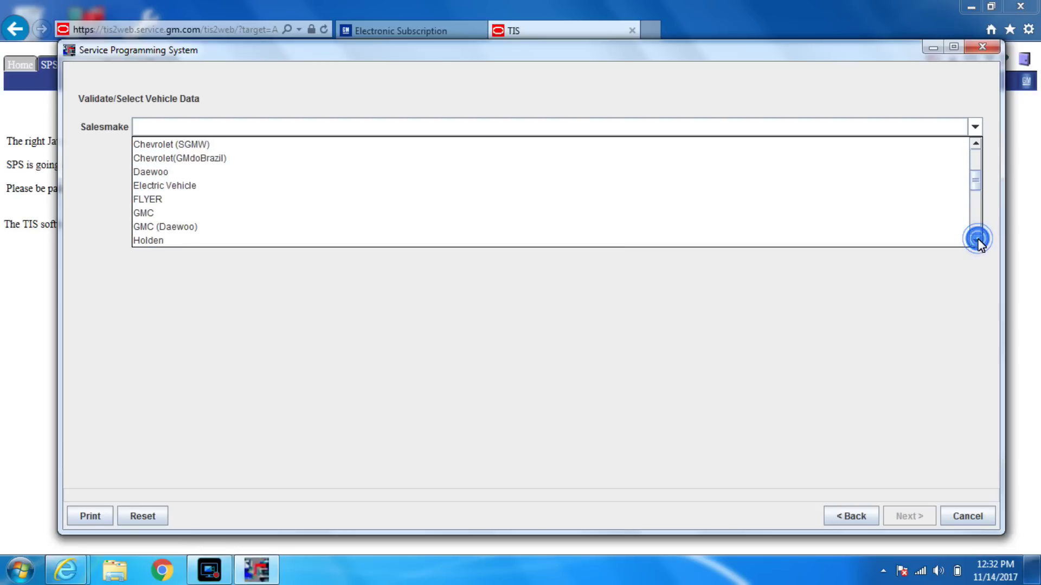
left_click(879, 214)
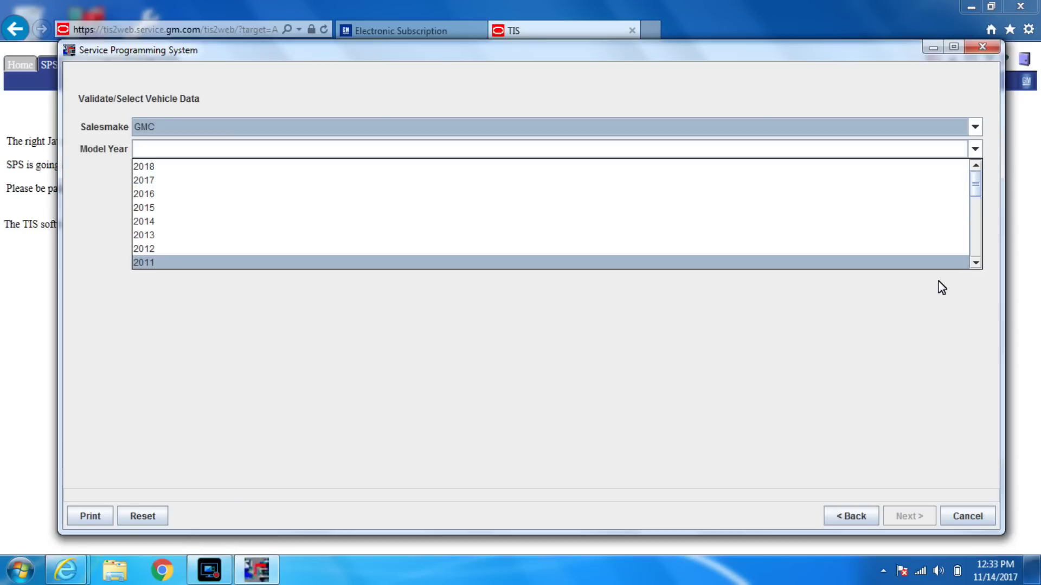
left_click(975, 263)
left_click(932, 238)
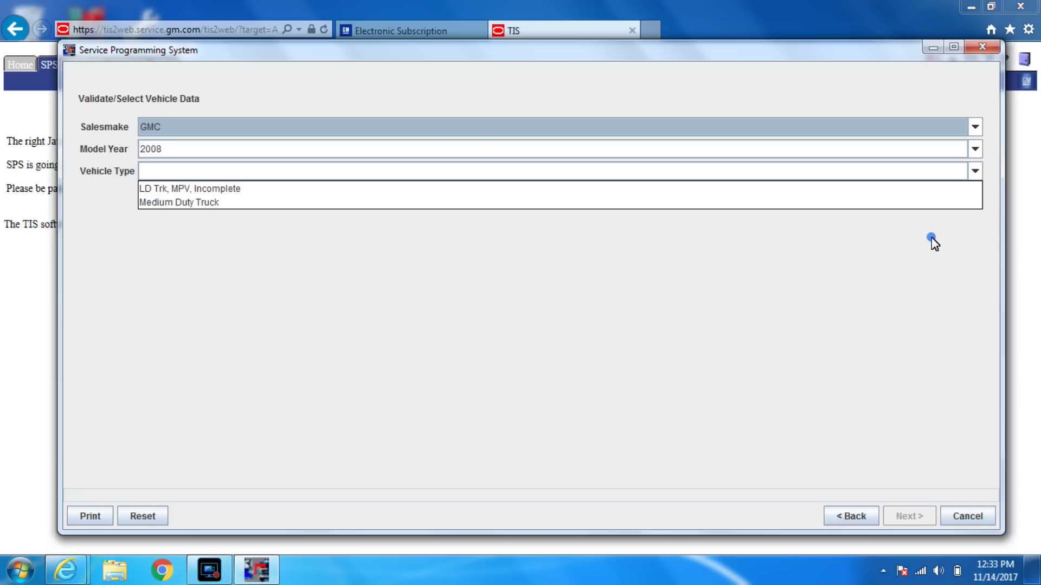
left_click(825, 190)
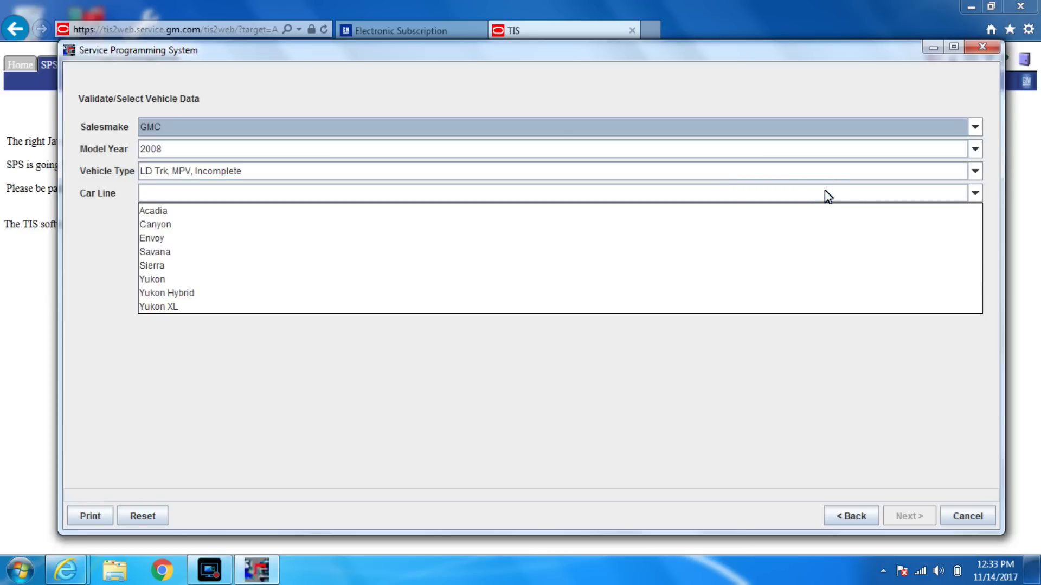
left_click(781, 215)
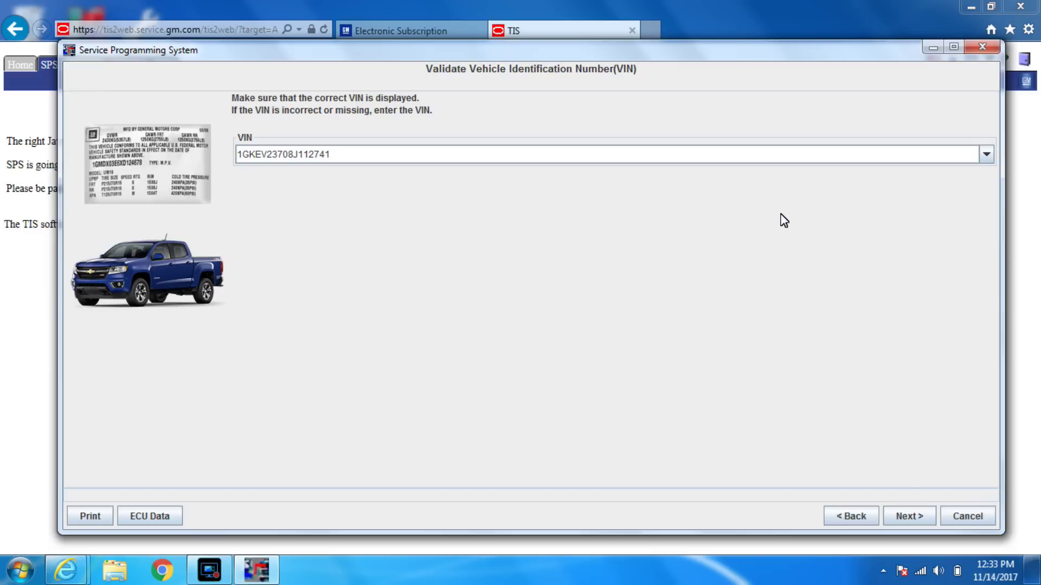
Confirm the vehicle's VIN and select the SEQ ECM/TCM - Programming Sequence controller with the Normal programming type
left_click(903, 515)
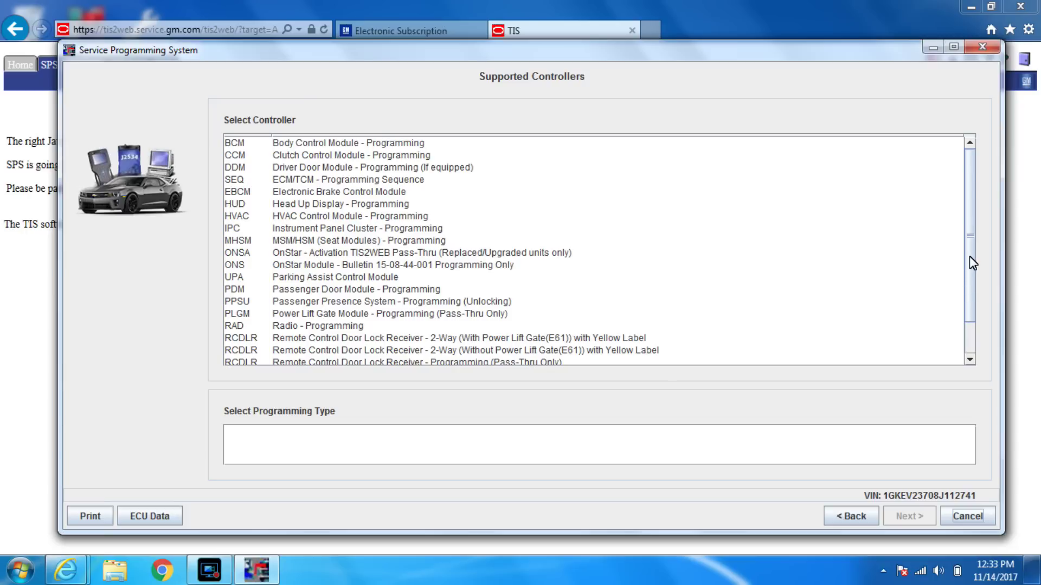
scroll(976, 257, "down", 3)
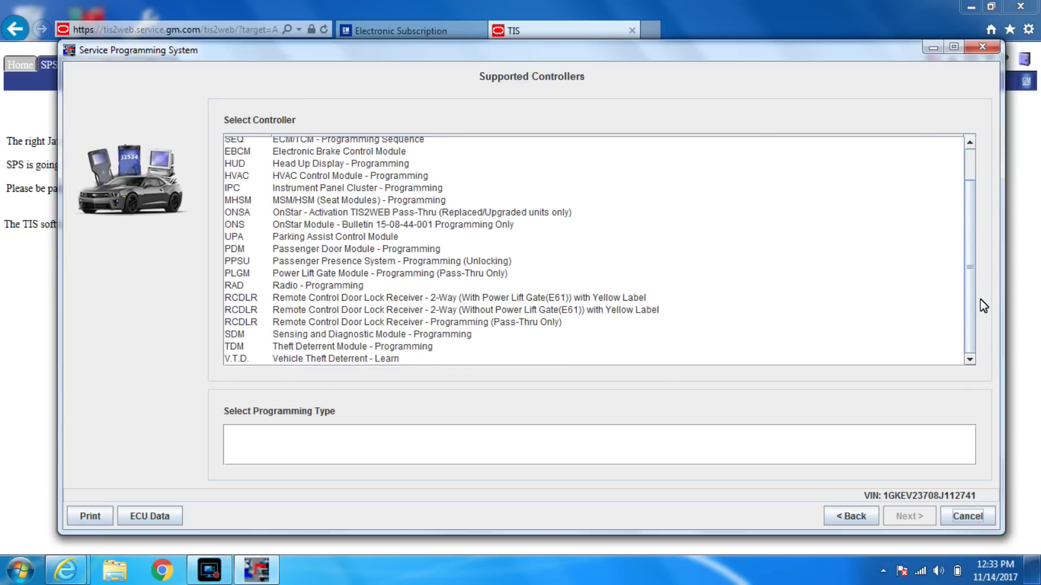
scroll(979, 274, "up", 2)
scroll(978, 274, "up", 2)
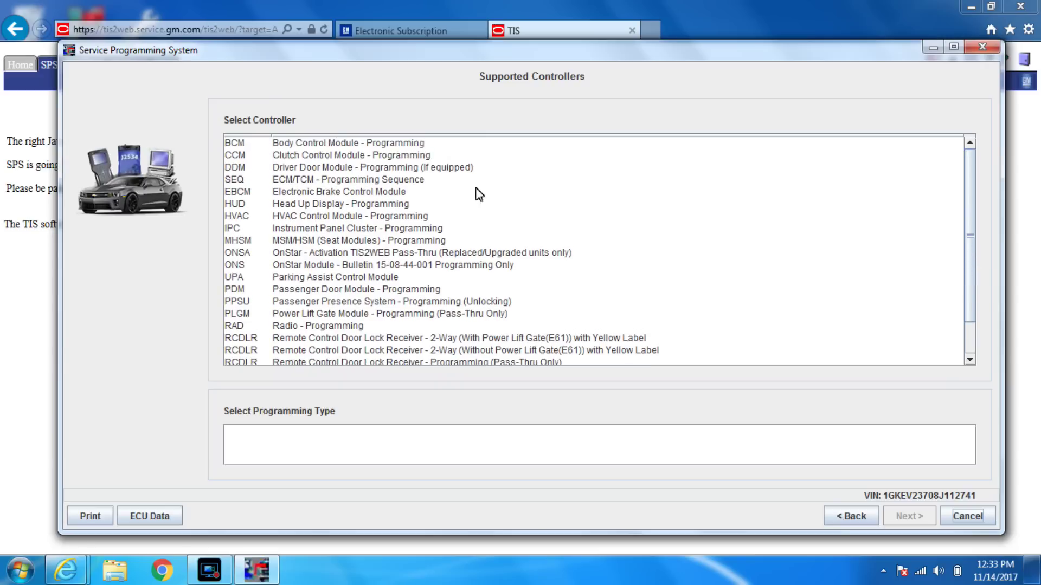
left_click(396, 168)
left_click(392, 181)
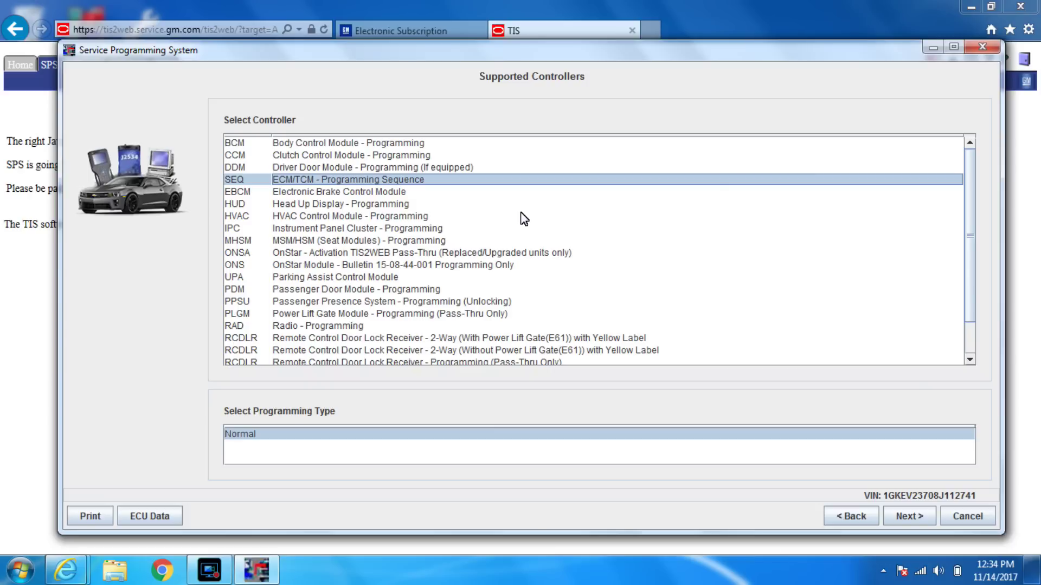
left_click(903, 522)
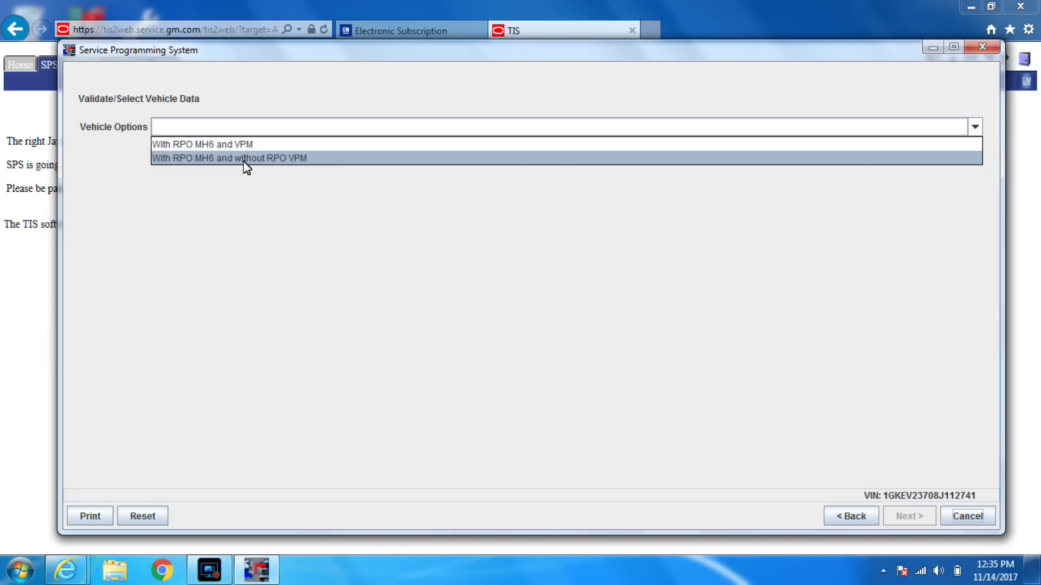
Choose the vehicle option With RPO MH6 and without RPO VPM, and select the latest mainstream calibration set for the ECM
left_click(245, 160)
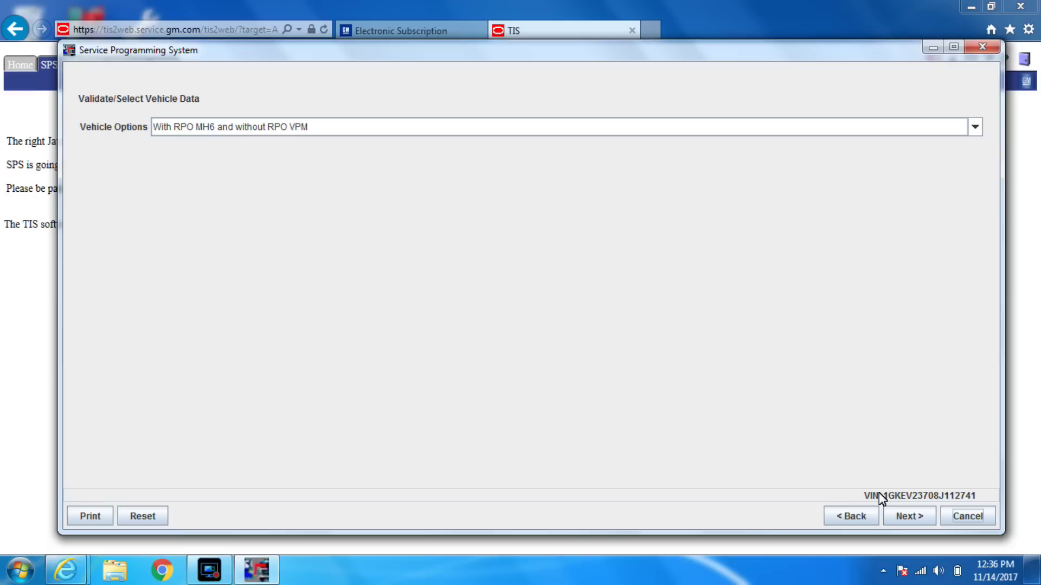
left_click(905, 517)
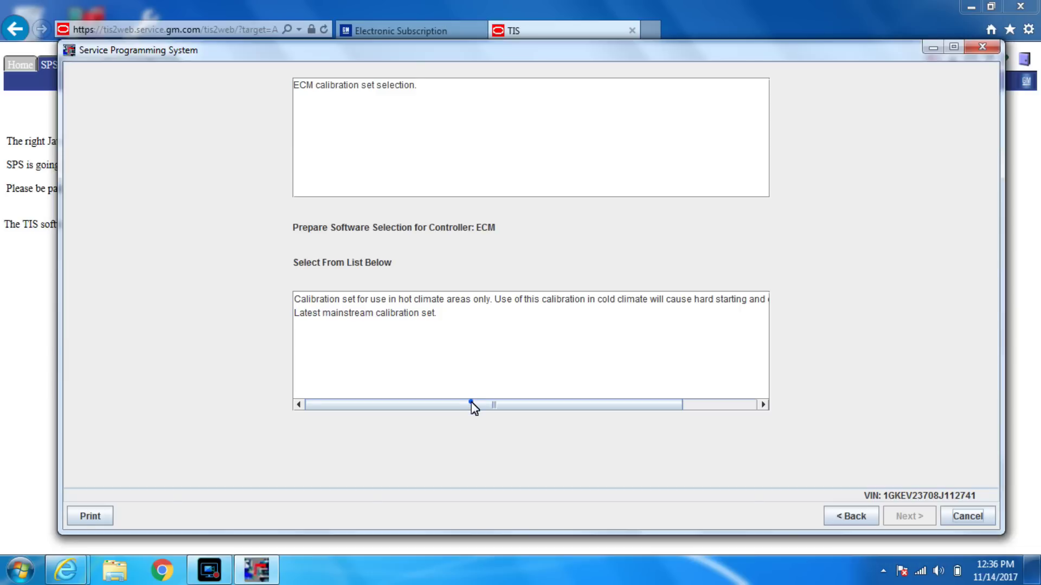
left_click_drag(471, 404, 397, 400)
left_click(370, 314)
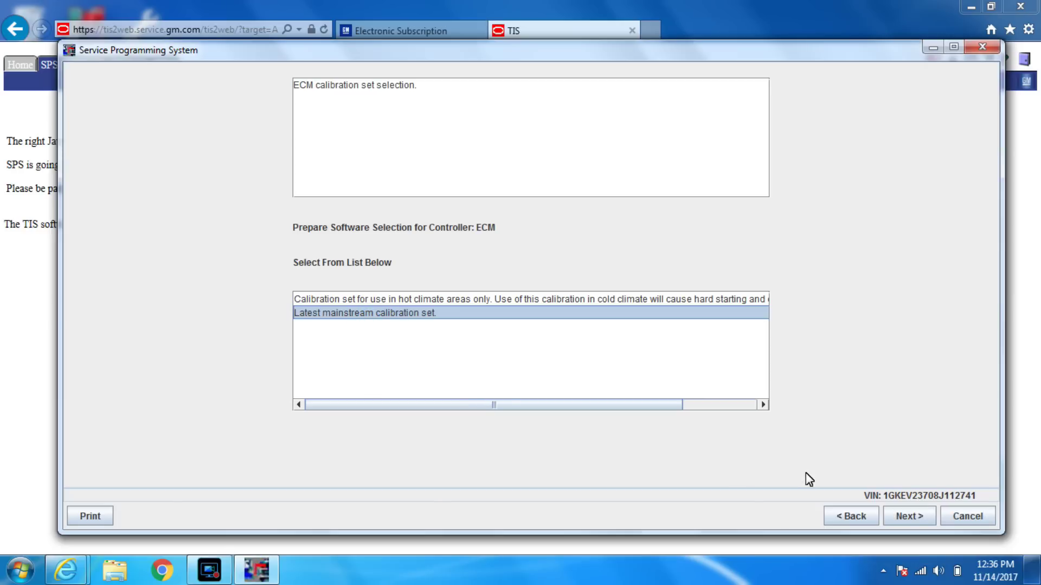
Confirm the ECM calibration set and inspect the Engine Control Module's Speedometer calibration and the Transmission Control Module calibrations
left_click(918, 521)
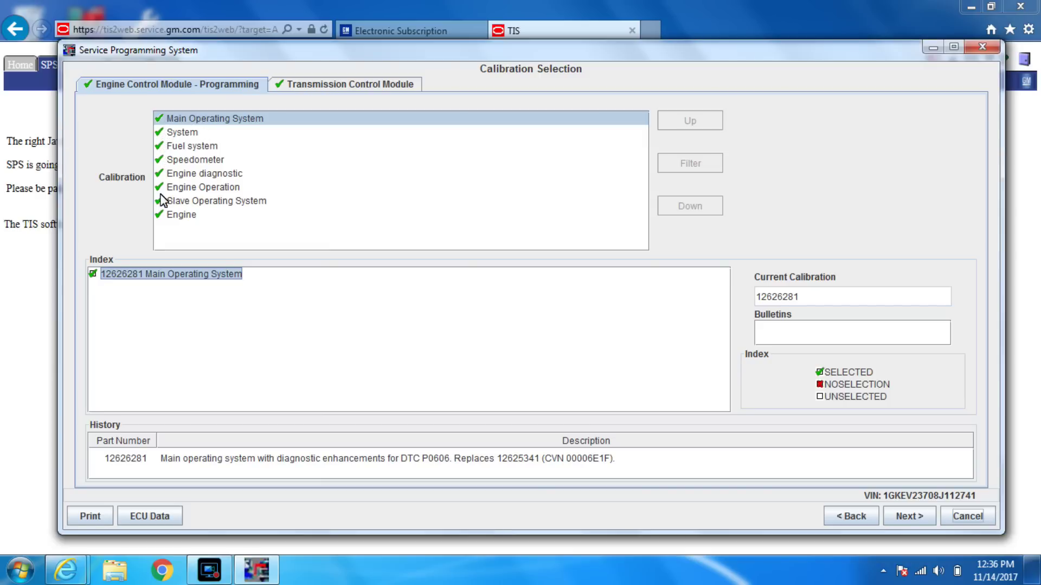
left_click(179, 158)
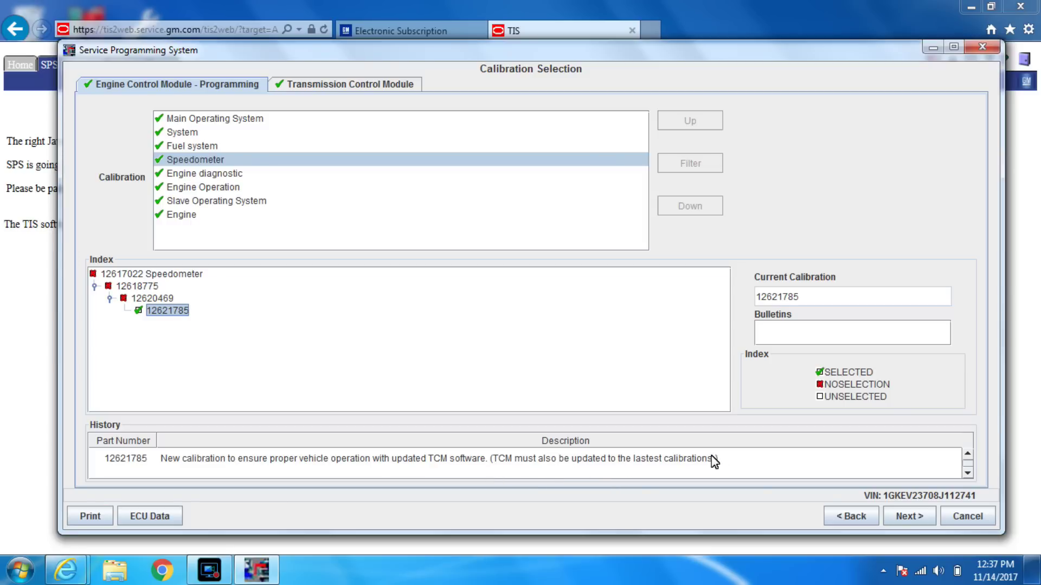
left_click(350, 87)
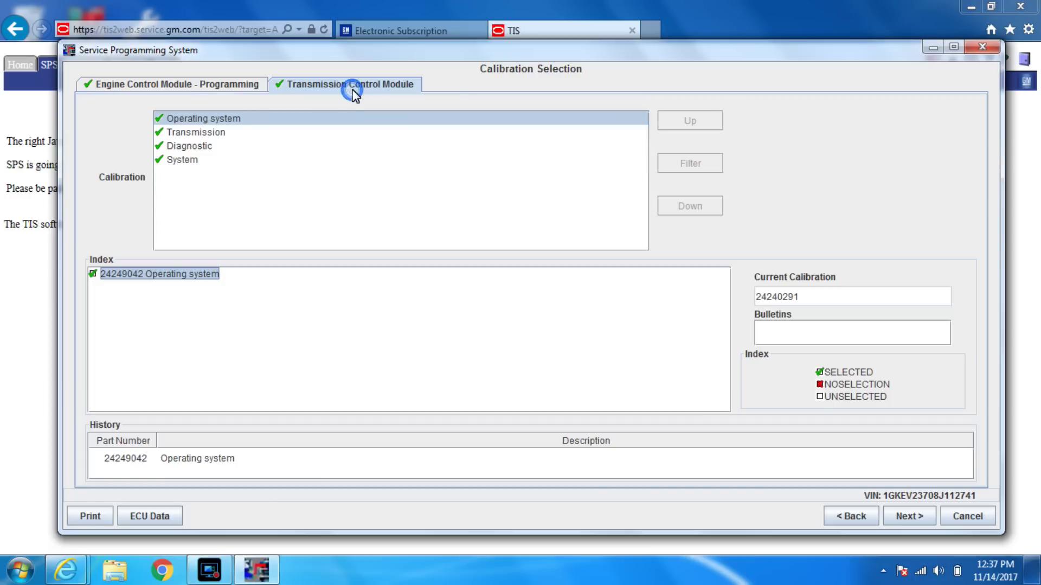
left_click(214, 87)
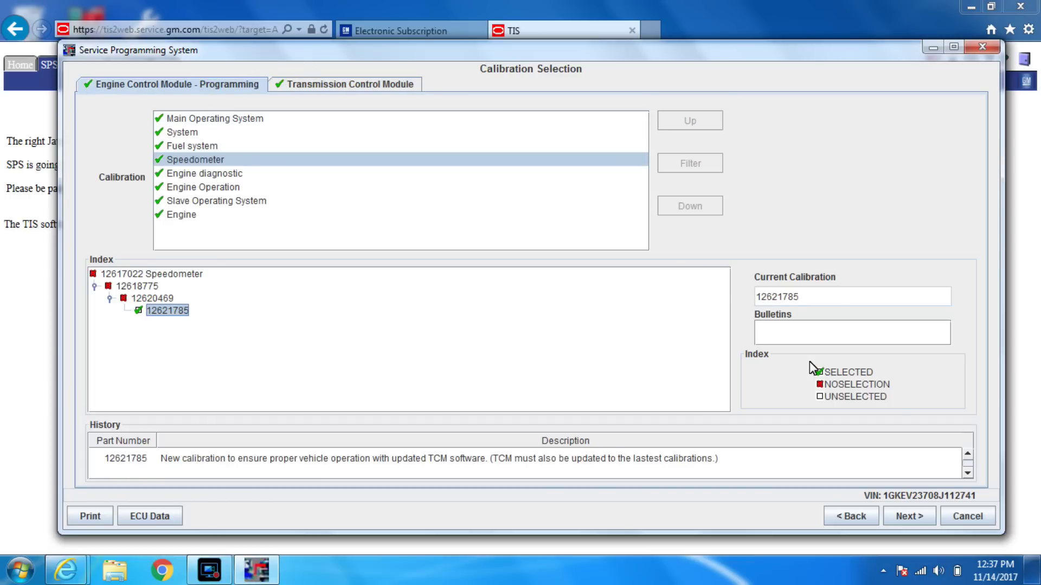
Accept the selected calibrations, review the ECM/TCM programming summary and start transferring them to both controllers
left_click(908, 516)
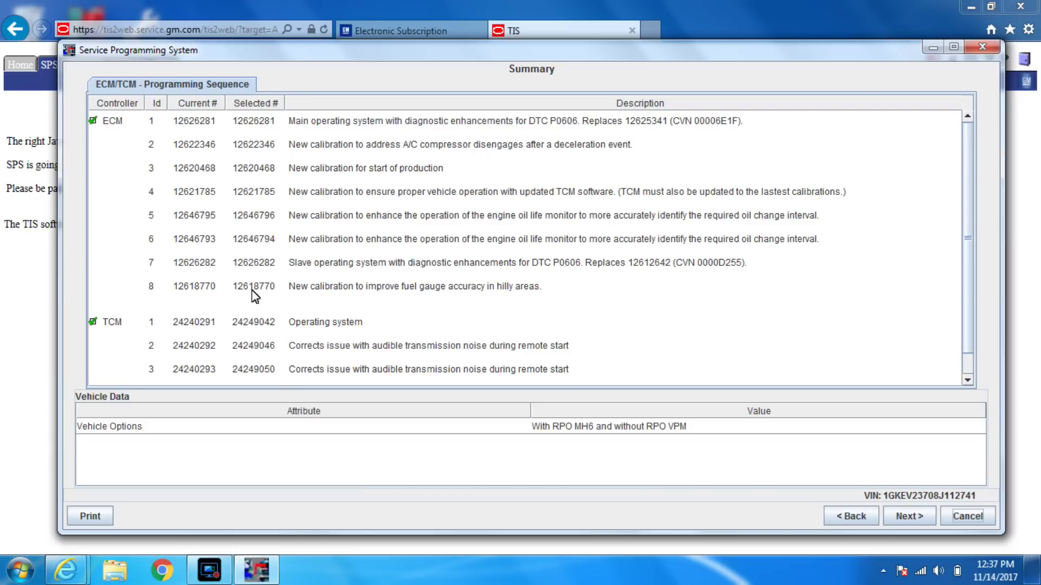
left_click(174, 242)
scroll(967, 251, "down", 1)
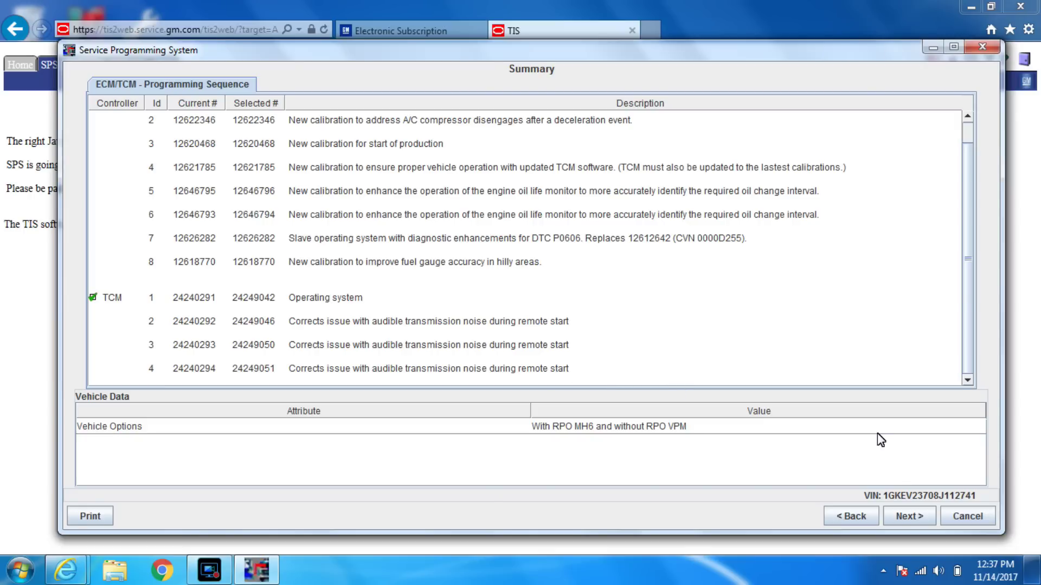
left_click(911, 516)
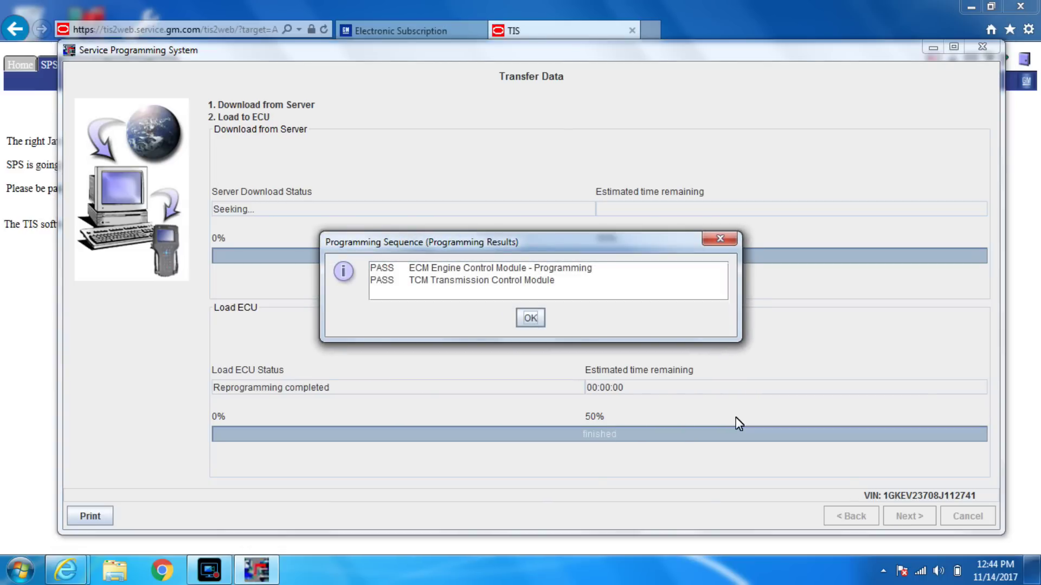
Dismiss the programming results, clear the DTCs and proceed with the same VIN
left_click(530, 320)
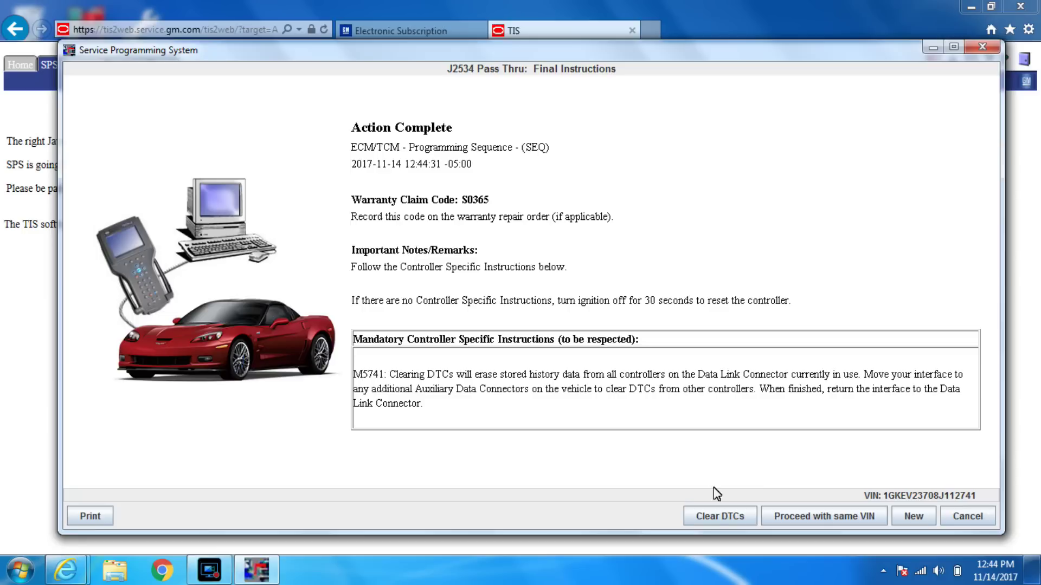
left_click(718, 520)
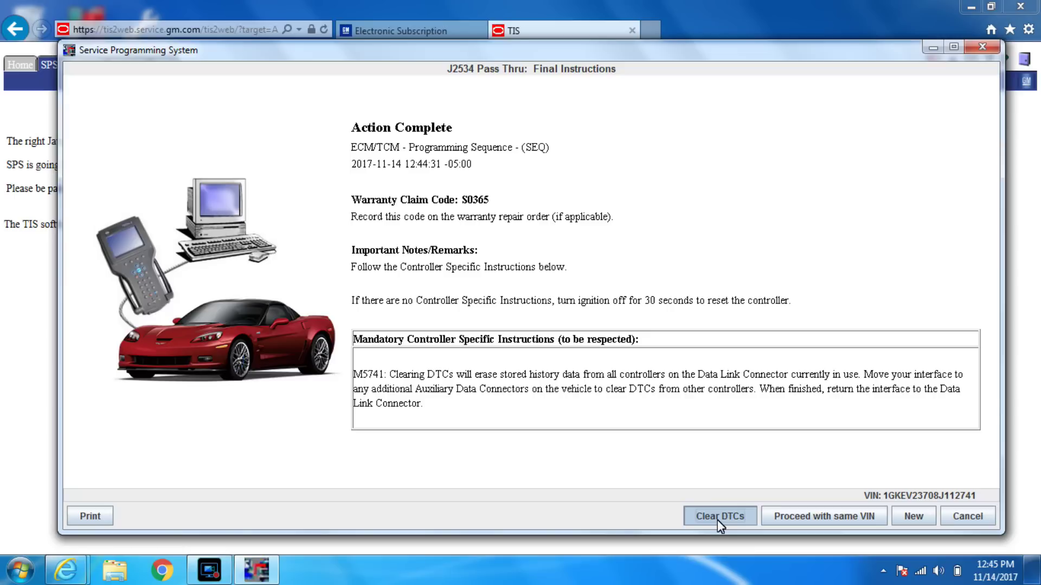
left_click(717, 520)
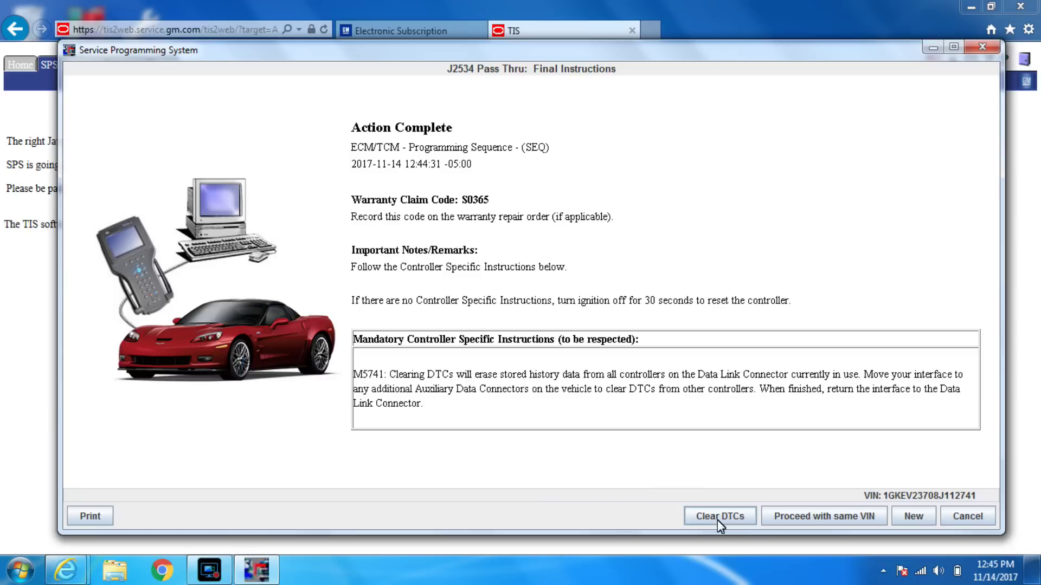
left_click(765, 518)
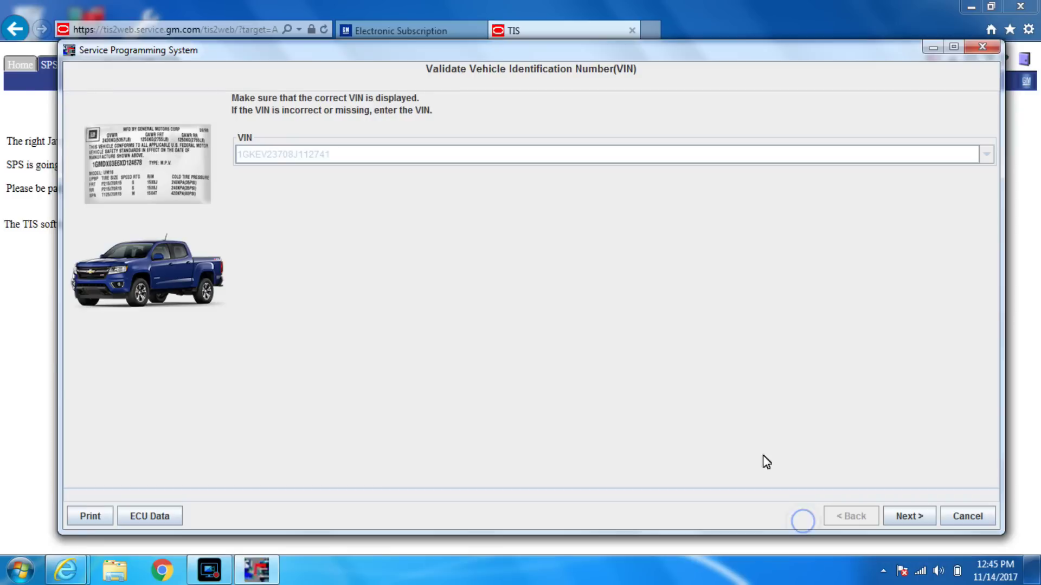